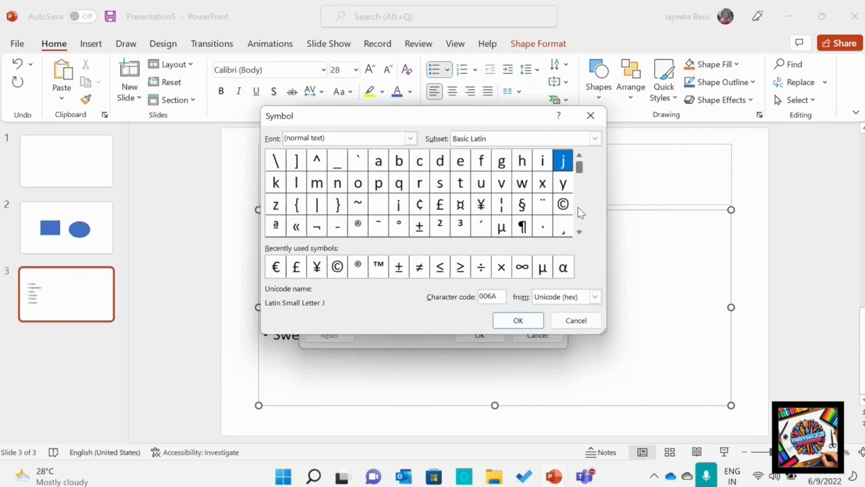
- Choose the Modifier Letter Right Arrowhead (02C3) from the Spacing Modifier Letters as the custom bullet symbol
left_click(579, 212)
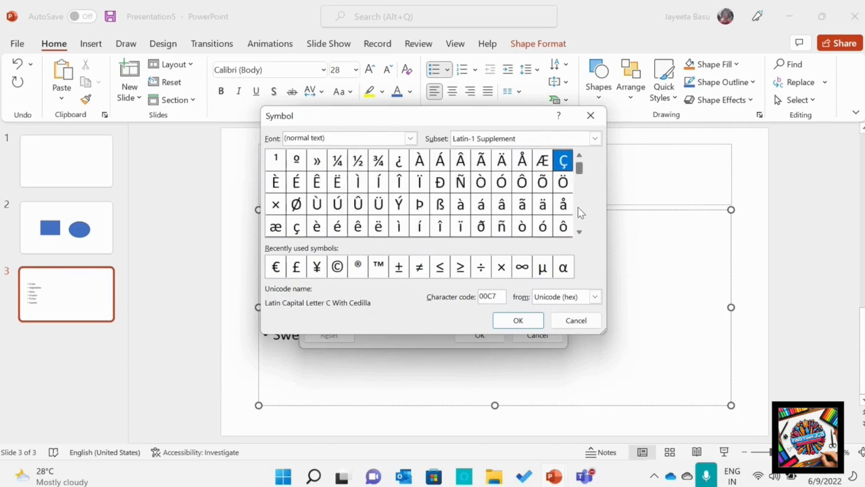
left_click(578, 207)
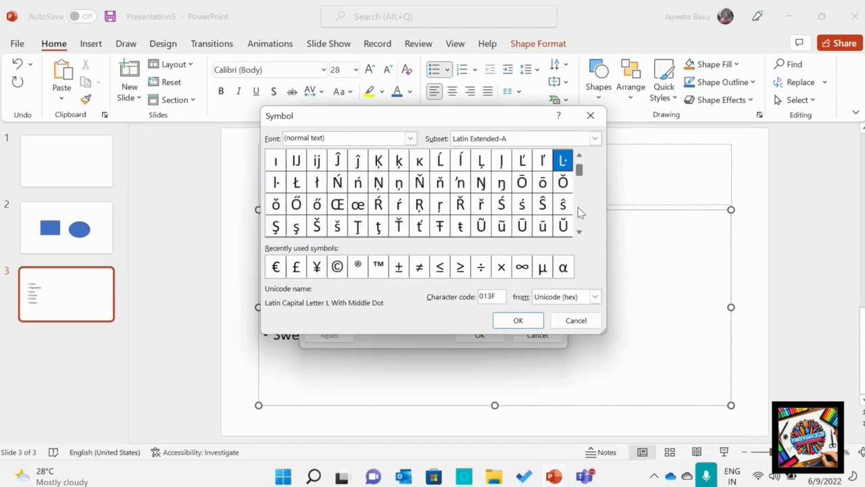
left_click(578, 207)
left_click(578, 206)
left_click(578, 207)
left_click(578, 207)
left_click(578, 206)
left_click(578, 207)
left_click(578, 206)
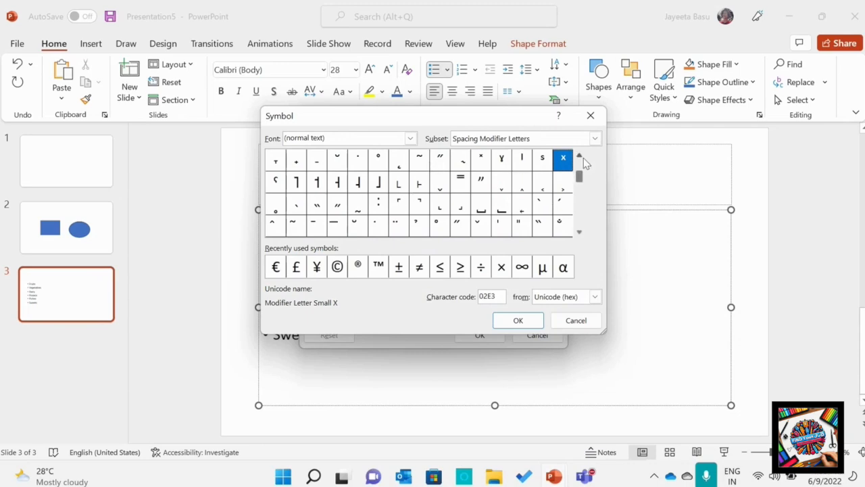
left_click(580, 156)
left_click(580, 156)
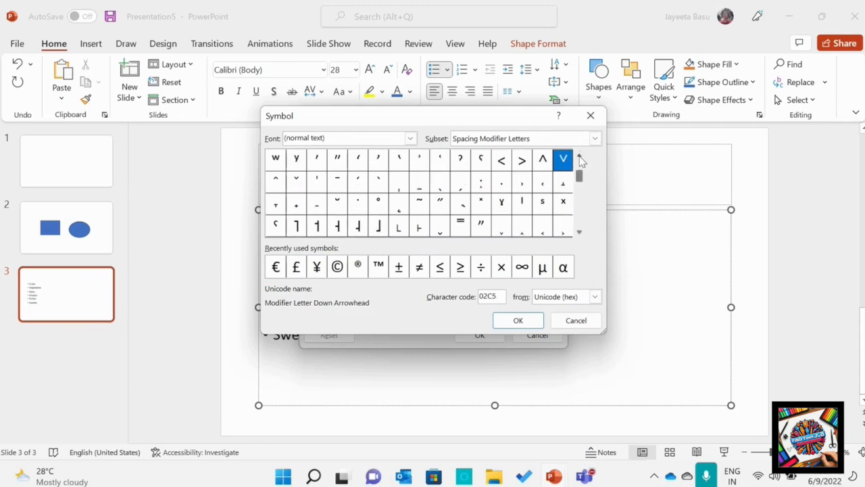
left_click(524, 168)
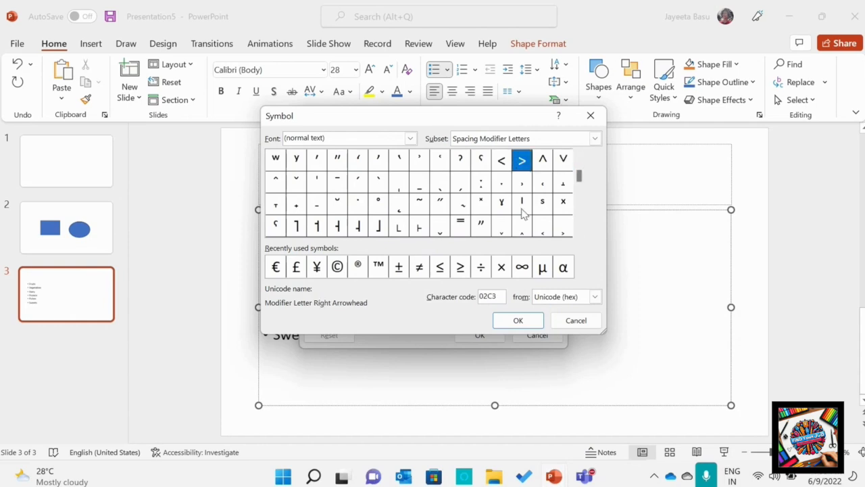
left_click(519, 320)
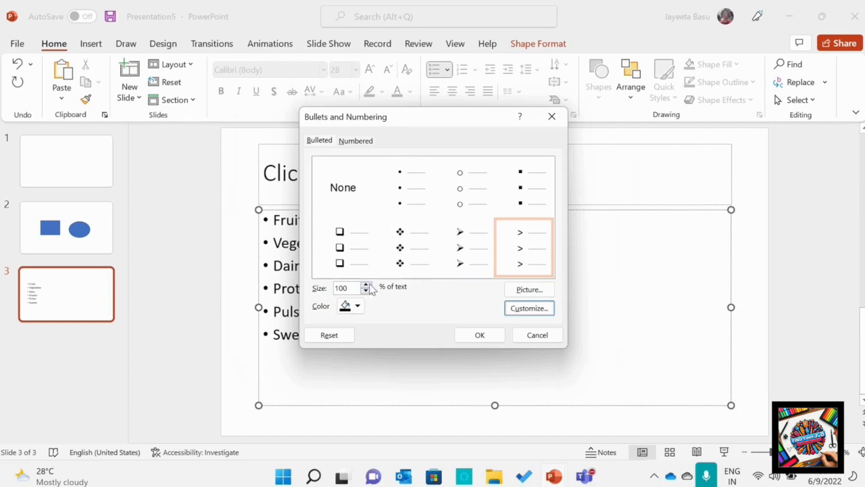
- Set the Sweets bullet to 97% of text size with the orange theme color and apply the formatting
left_click(369, 292)
left_click(367, 292)
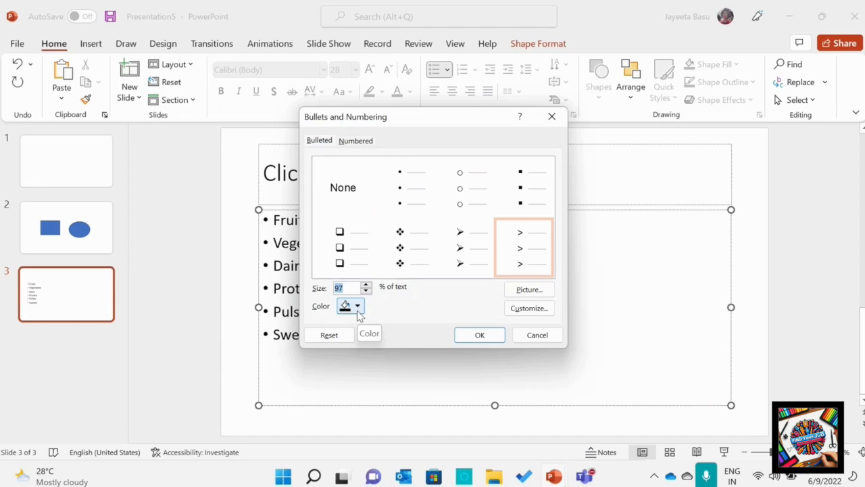
left_click(357, 308)
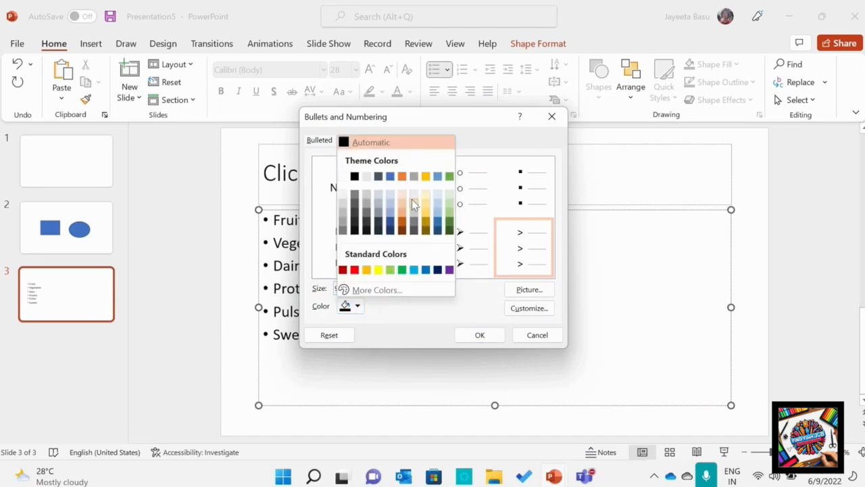
left_click(402, 179)
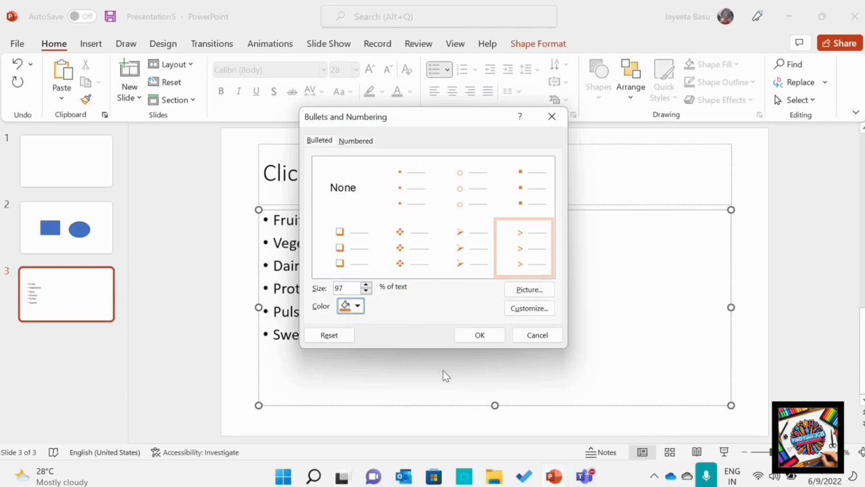
left_click(475, 337)
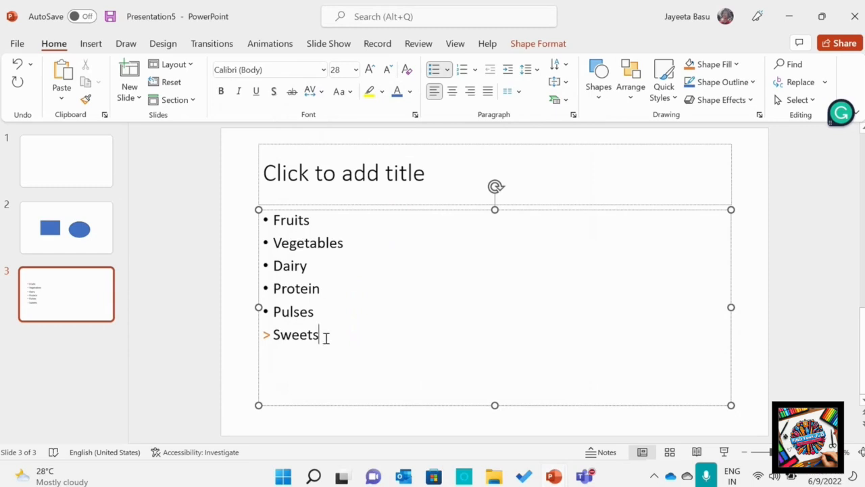
- Select all list items from Fruits to Sweets and choose the recently used right arrowhead as their custom bullet symbol
left_click_drag(326, 338, 264, 220)
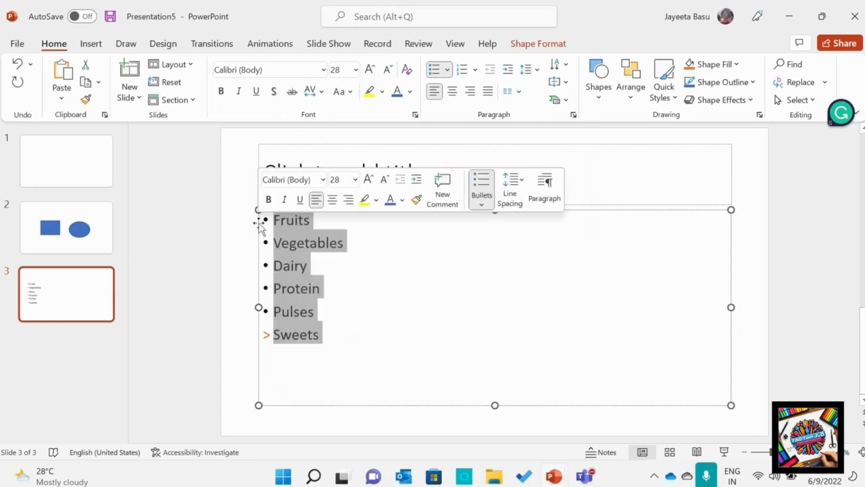
left_click(448, 71)
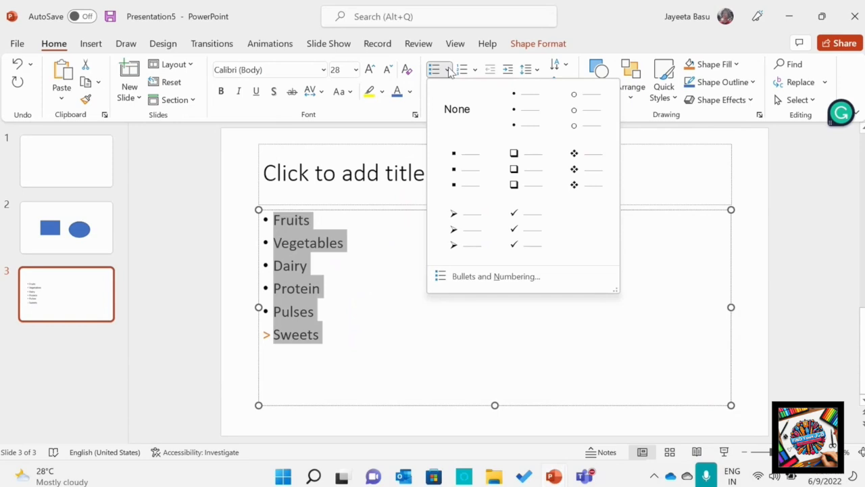
left_click(486, 285)
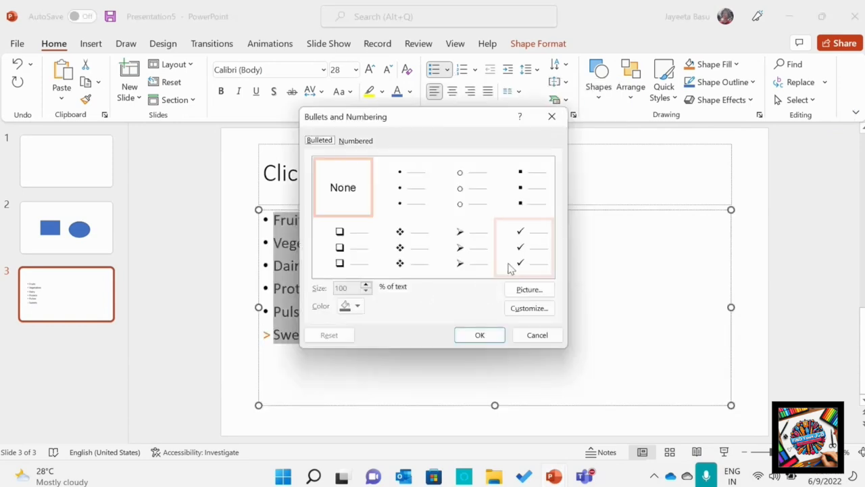
left_click(540, 311)
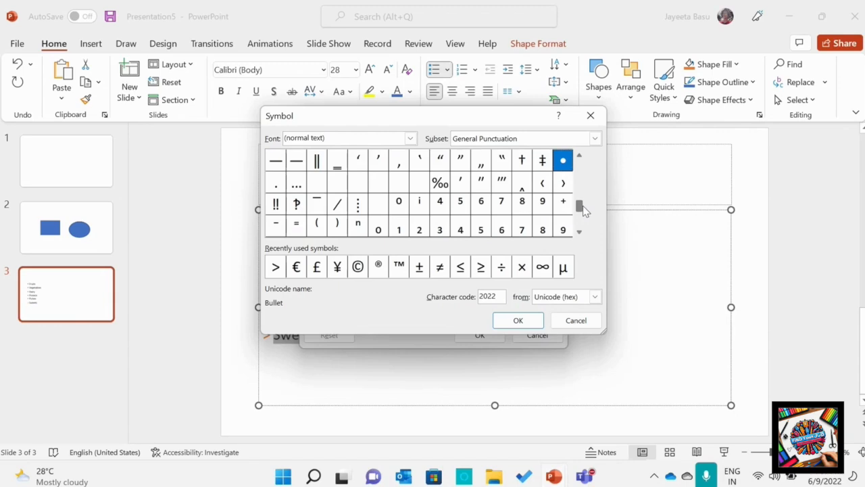
left_click(275, 270)
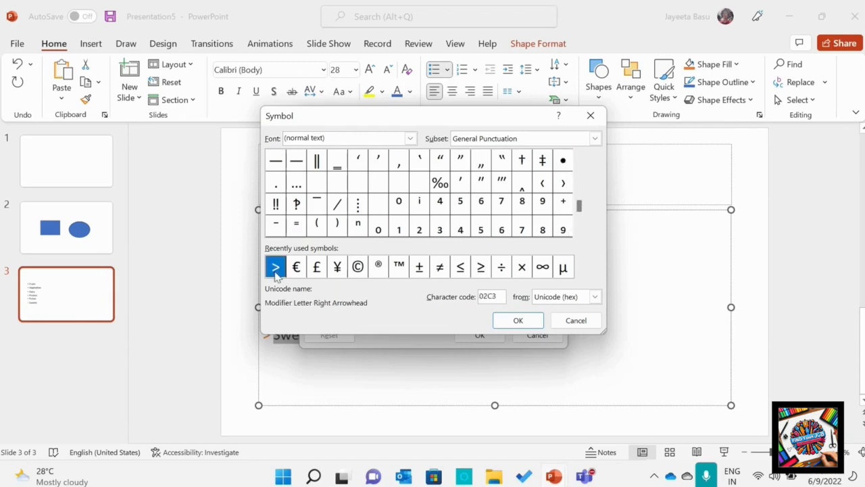
left_click(506, 325)
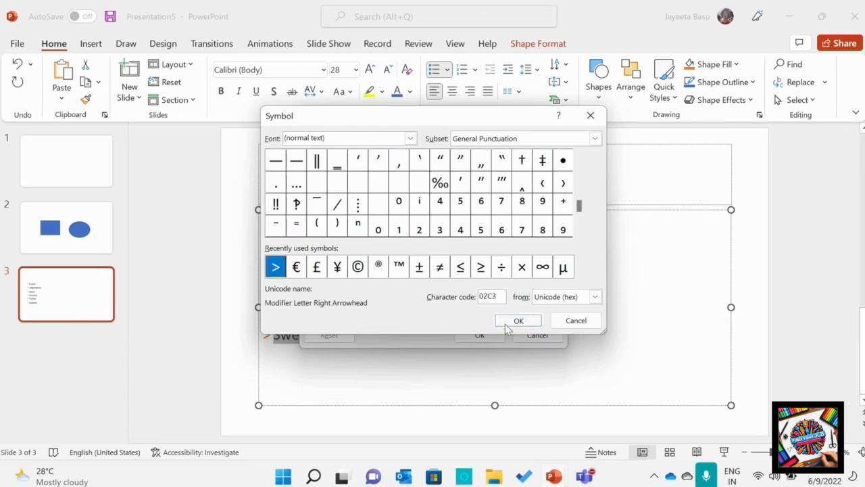
- Color the selected items' bullets with the orange theme color, size them to 98% of text and apply the formatting
left_click(352, 305)
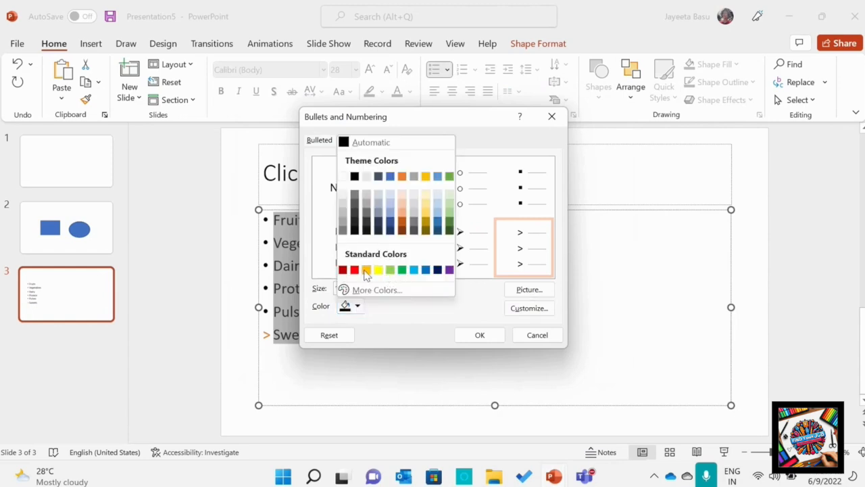
left_click(402, 175)
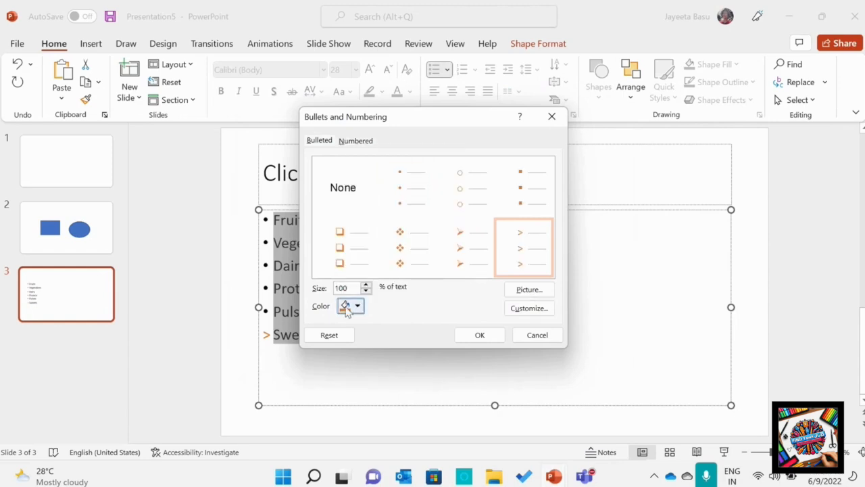
left_click(365, 291)
left_click(366, 291)
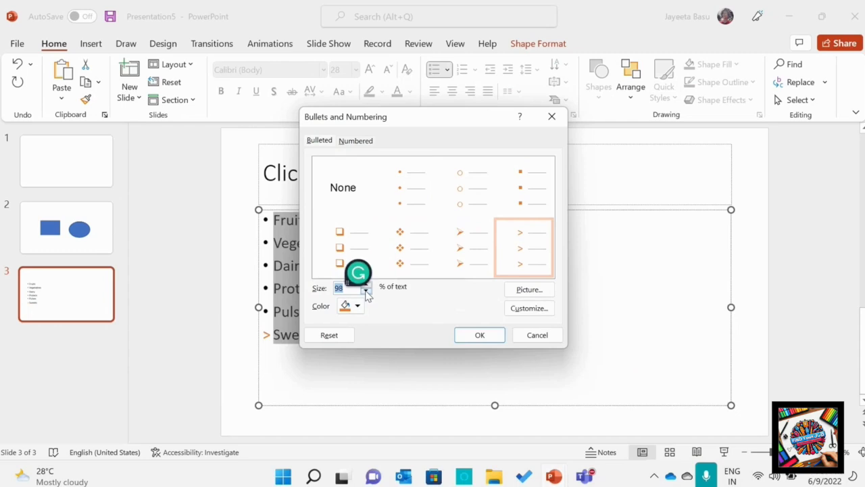
left_click(477, 335)
left_click(473, 341)
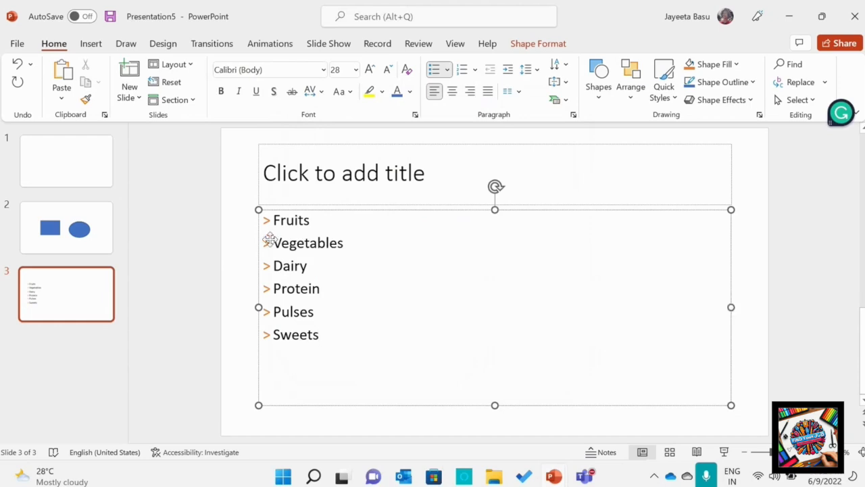
- Add the items Apples, Bananas and Grapes on separate bullet lines below Fruits
left_click(340, 220)
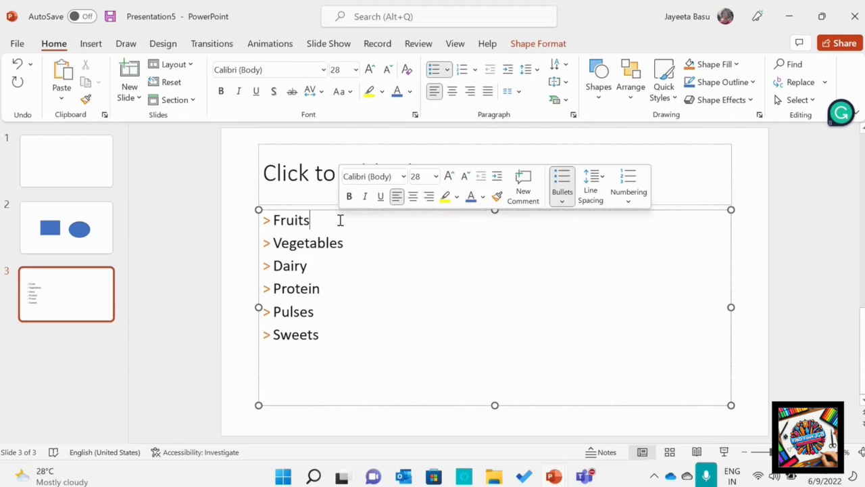
key("Return")
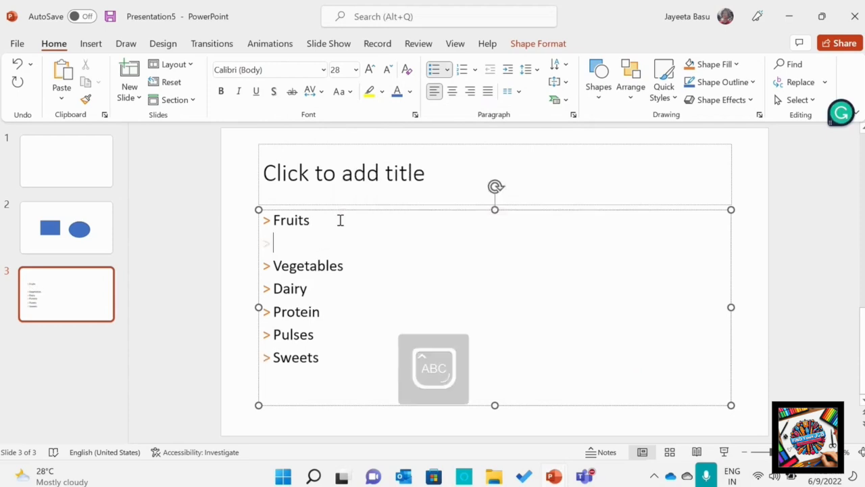
type("Apple")
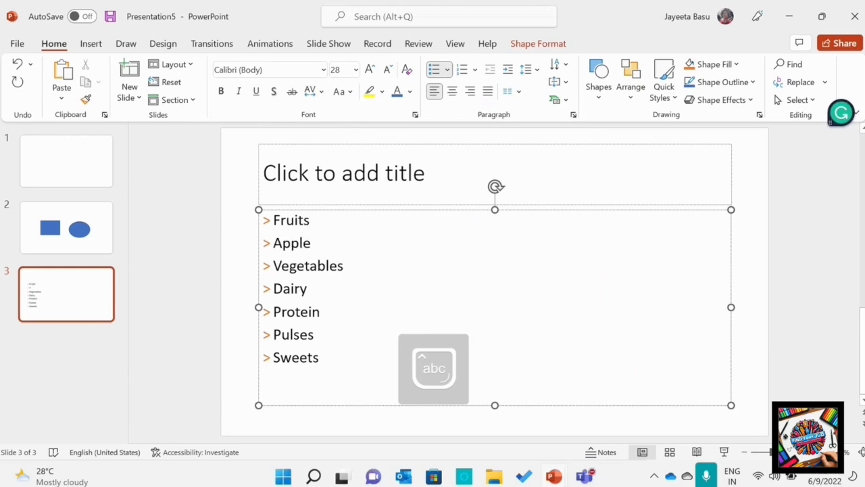
type("s")
key("Return")
type("Banans")
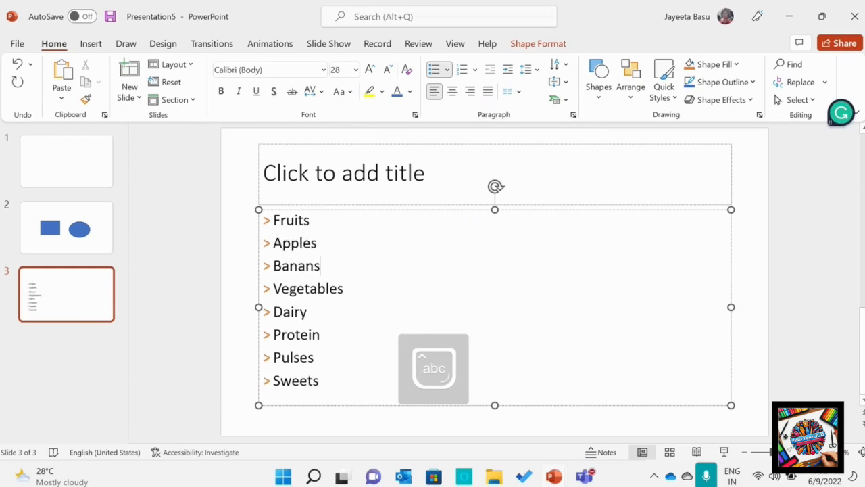
key("BackSpace")
type("as")
key("Return")
type("Grapes")
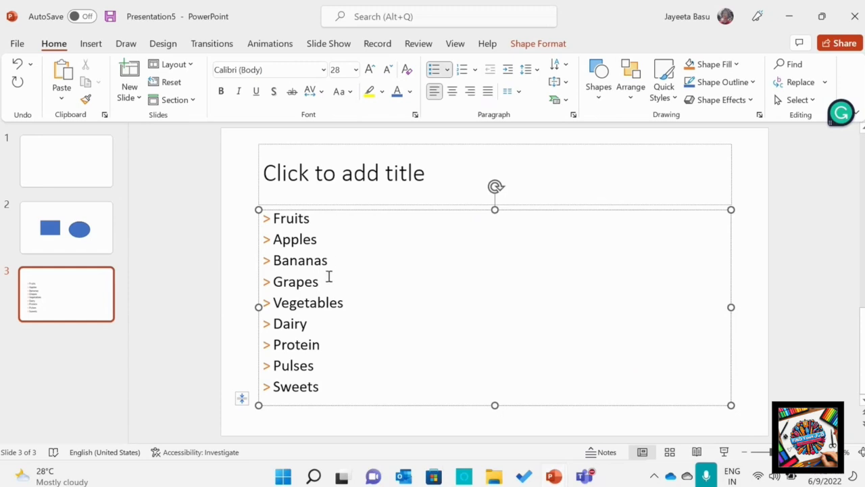
- Select the Apples, Bananas and Grapes items and examine the available bullet and numbering styles without applying any
left_click_drag(309, 272, 260, 238)
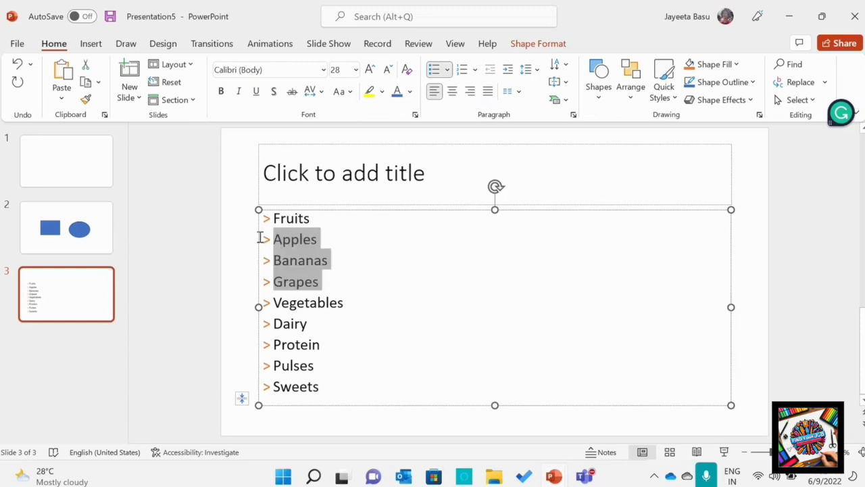
right_click(259, 238)
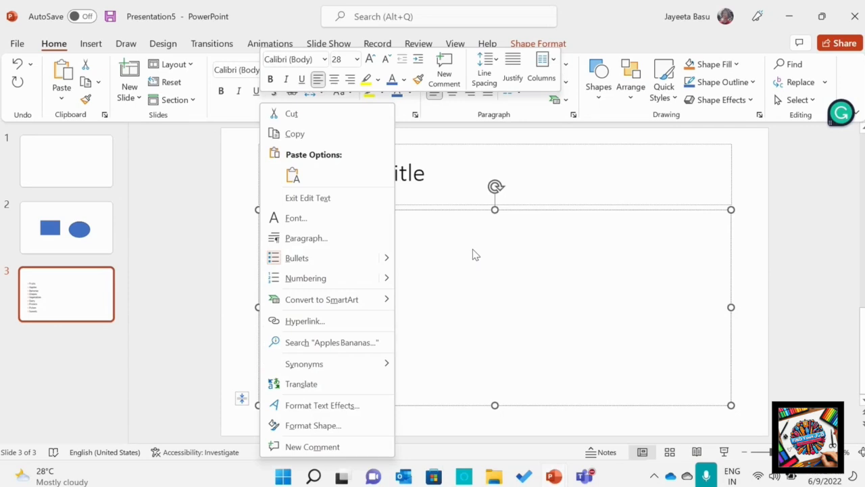
key("Escape")
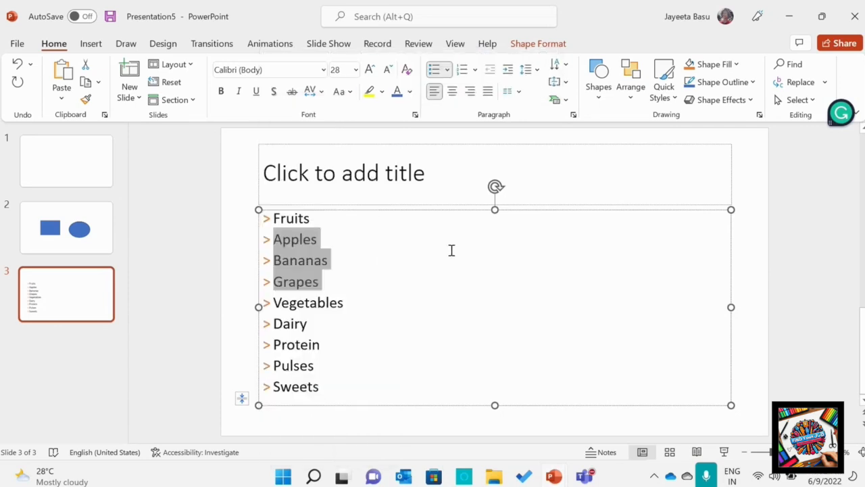
left_click(446, 70)
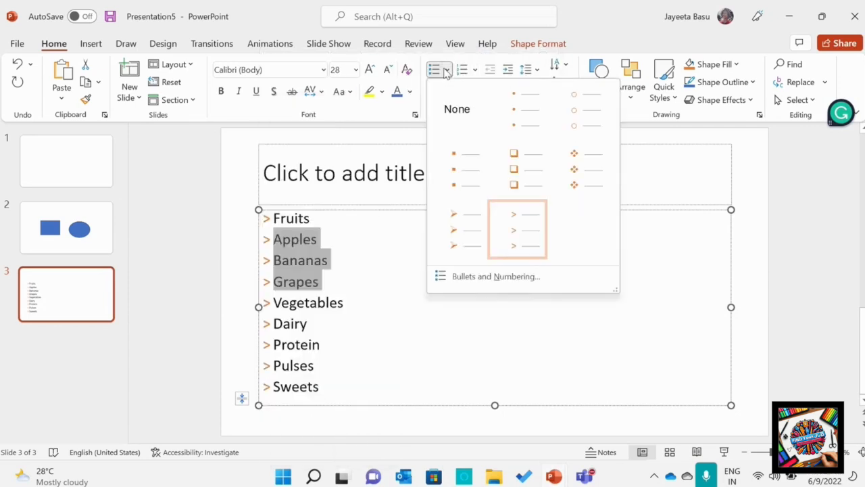
left_click(478, 70)
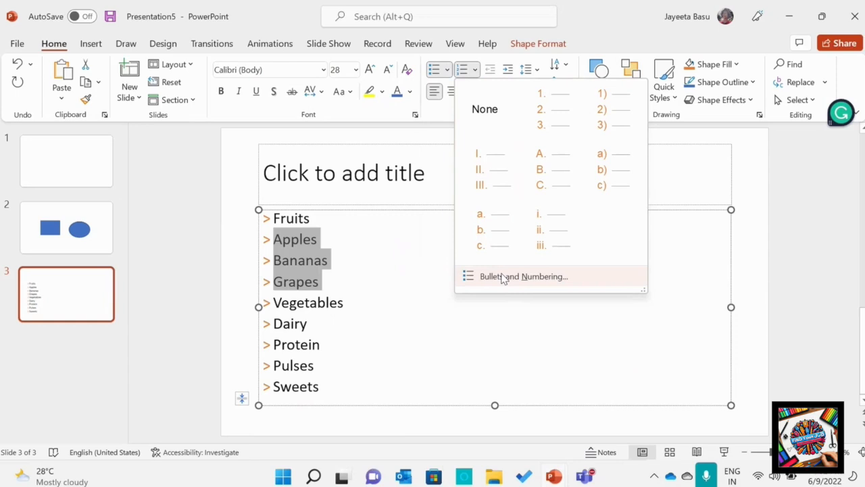
left_click(502, 278)
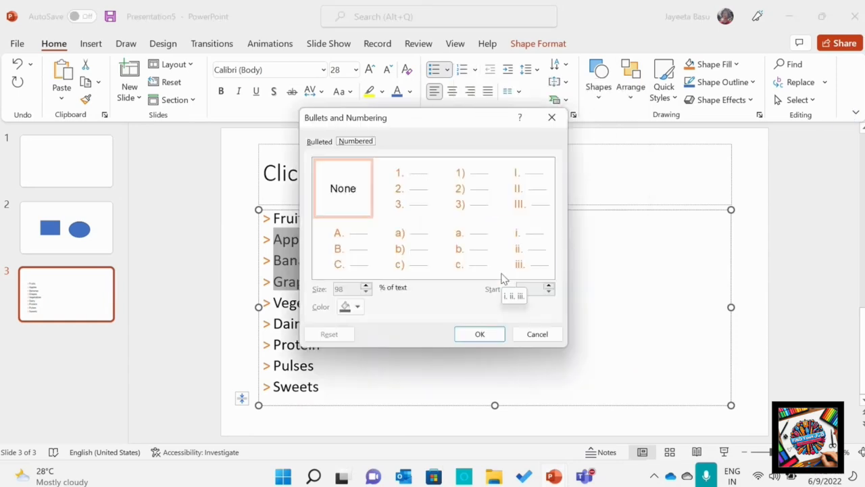
left_click(315, 141)
left_click(344, 142)
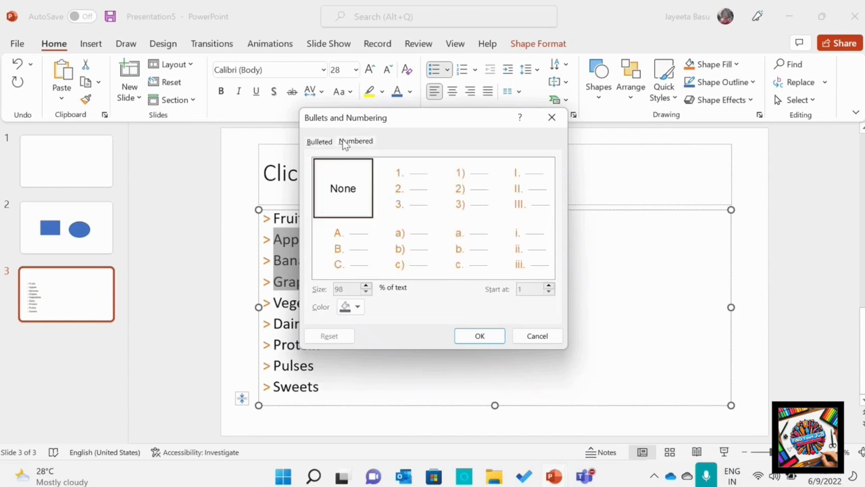
left_click(536, 343)
left_click(536, 338)
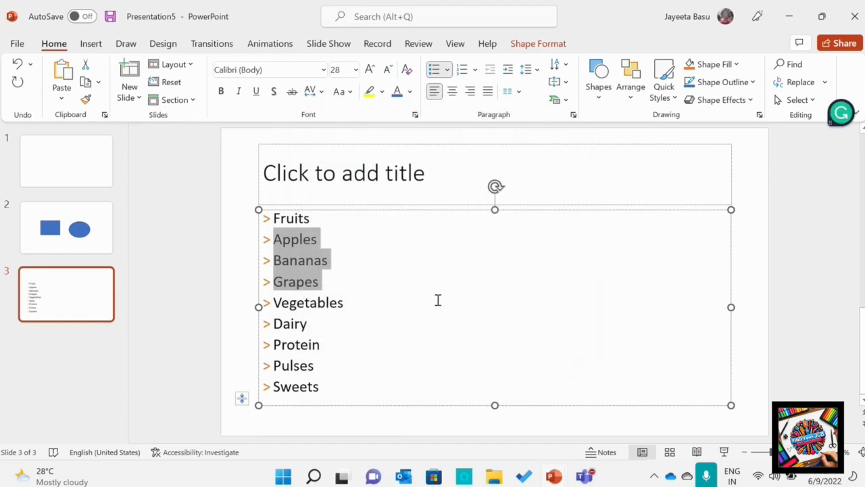
- Deselect the fruit items and switch to the Microsoft PowerPoint presentation showing the Bullets and Numbered Lists slide
left_click(336, 272)
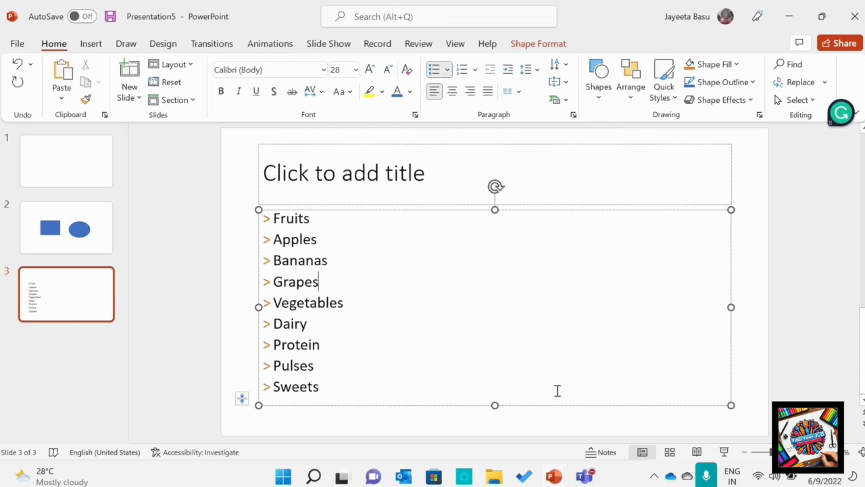
left_click(554, 476)
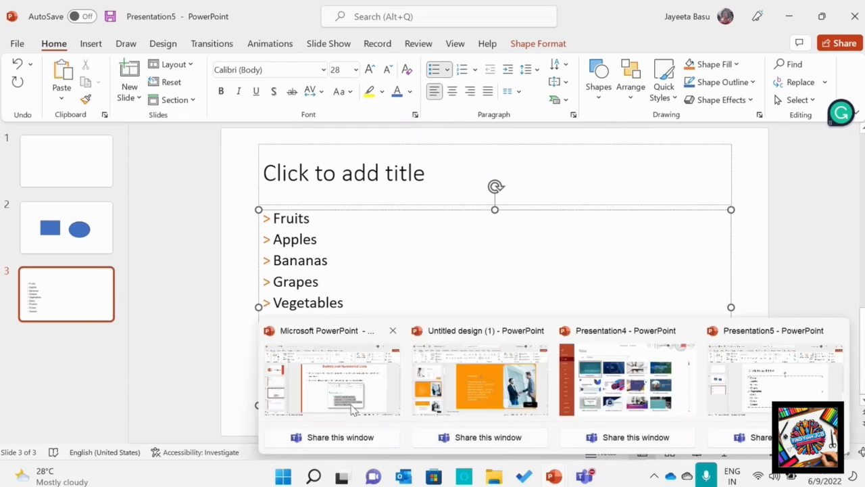
left_click(352, 408)
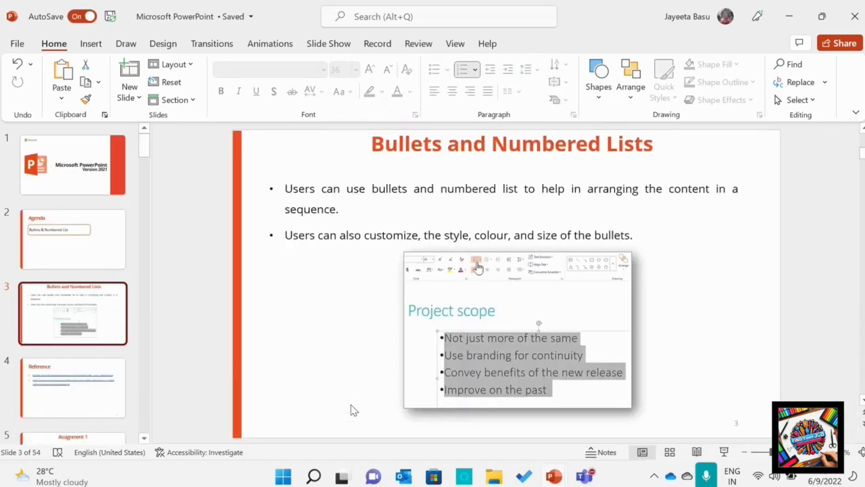